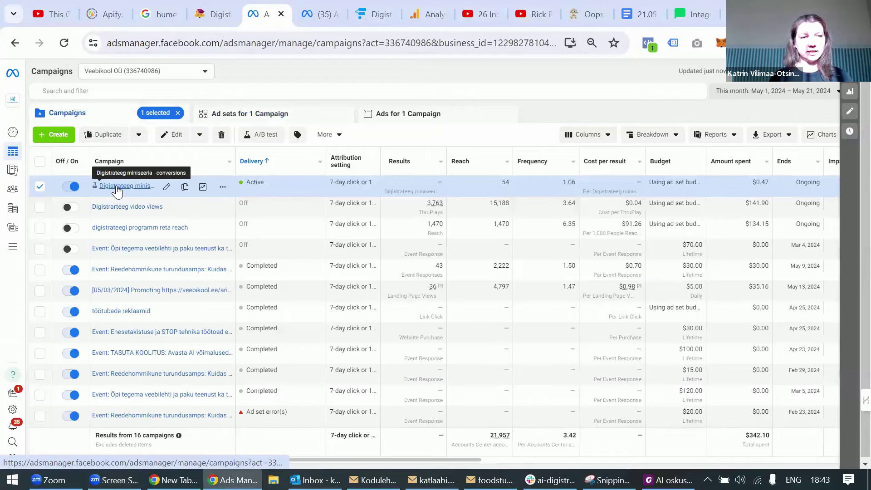
# - Open the ad sets of the Digistrateeg miniseeria - conversions campaign, and switch to MailerLite to review its Facebook Audiences integration
pyautogui.click(116, 186)
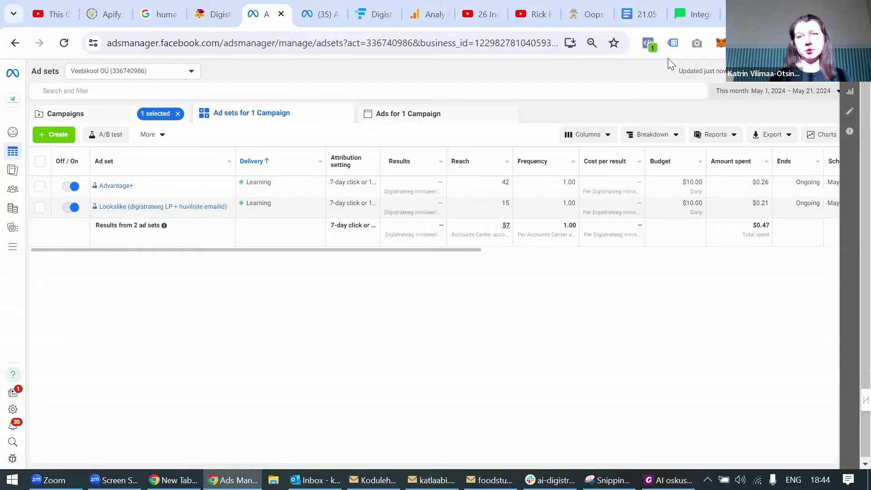
pyautogui.moveTo(692, 15)
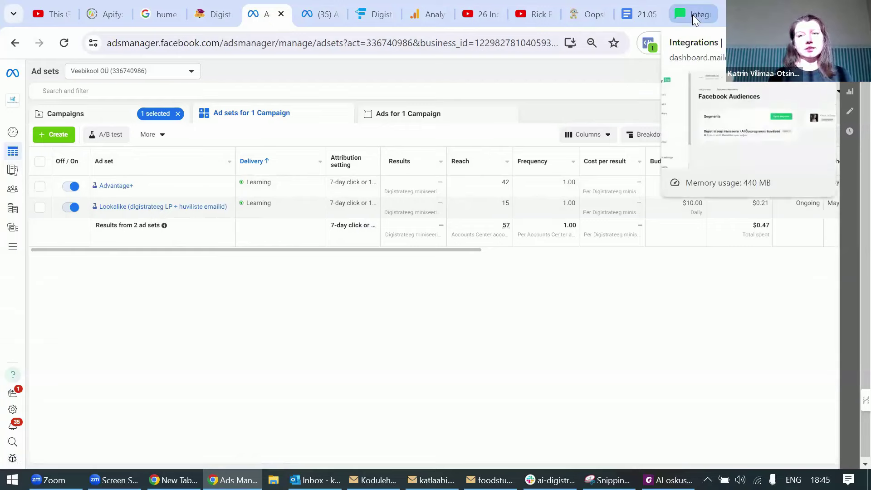
pyautogui.click(691, 15)
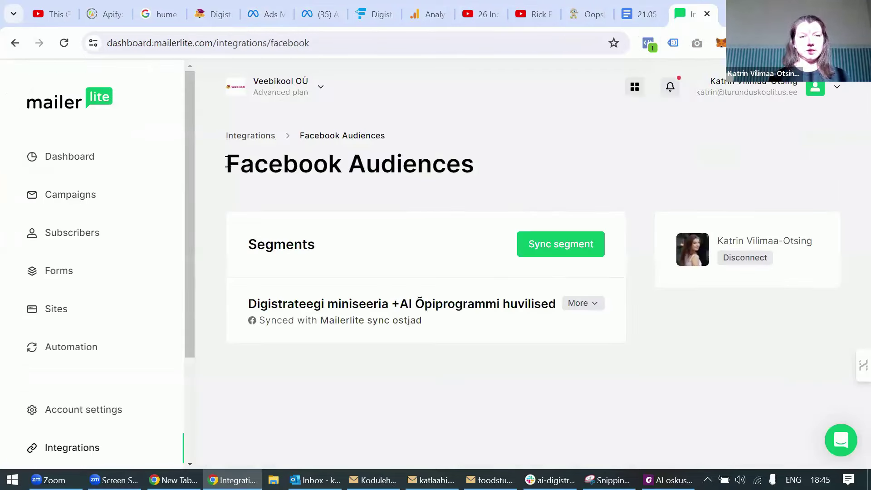
pyautogui.moveTo(226, 164); pyautogui.dragTo(445, 164)
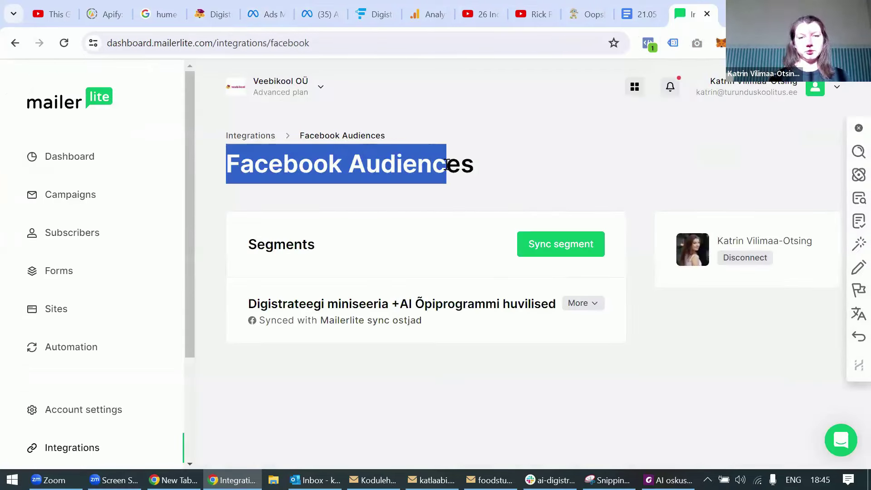
pyautogui.click(401, 233)
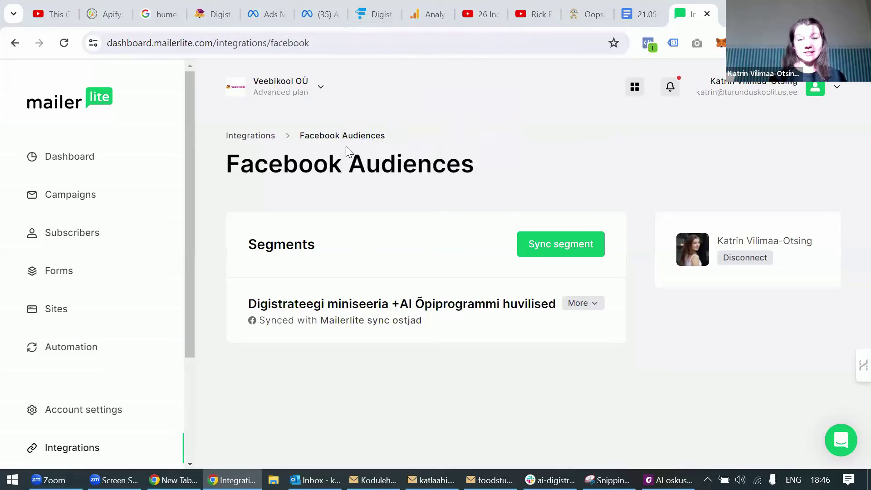
# - Switch back to Meta Ads Manager and review the selected campaign's ads and ad sets
pyautogui.click(262, 15)
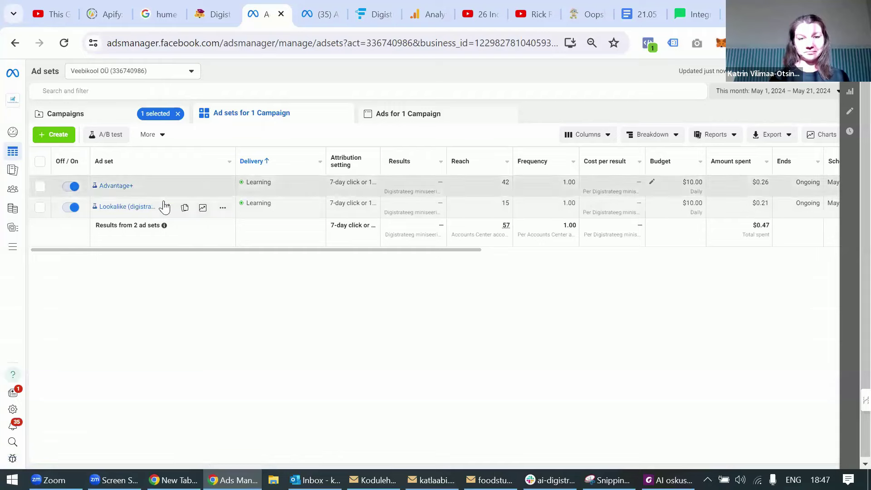
pyautogui.click(413, 114)
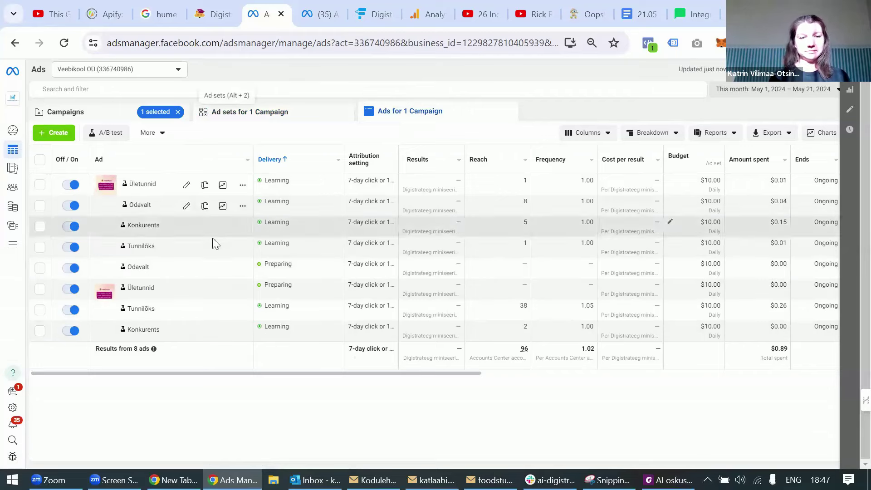
pyautogui.click(257, 117)
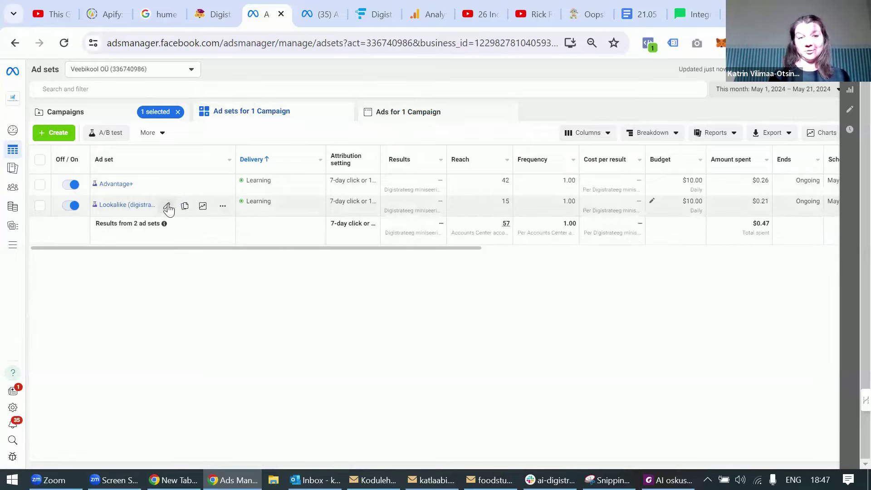
# - Open the Lookalike ad set for editing and examine its included and excluded custom audiences
pyautogui.click(167, 207)
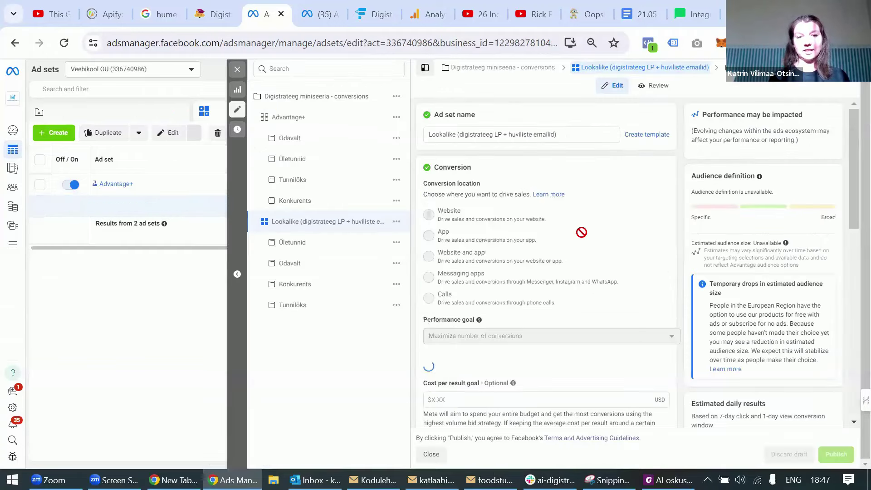
pyautogui.scroll(-3, 581, 231)
pyautogui.scroll(-2, 584, 235)
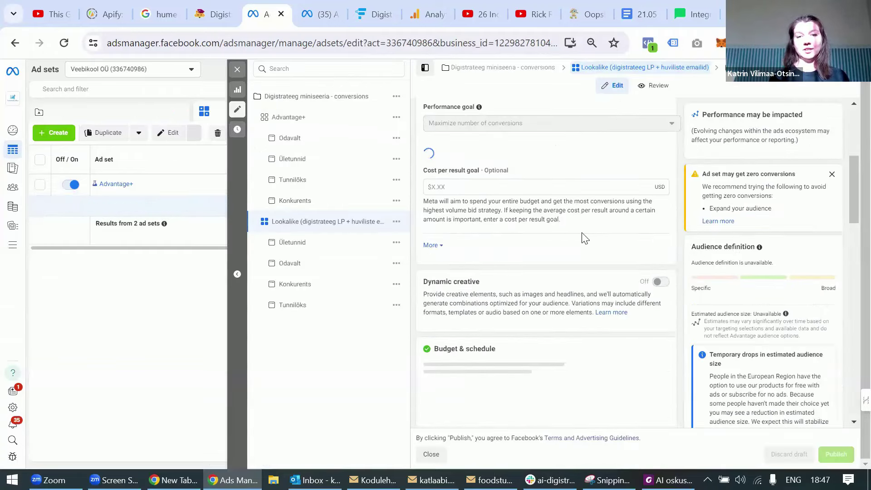
pyautogui.scroll(-3, 585, 237)
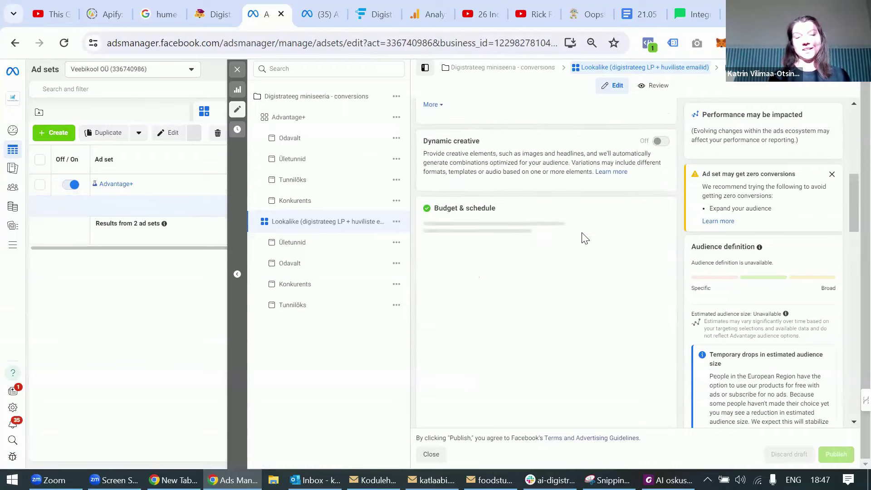
pyautogui.scroll(-5, 585, 238)
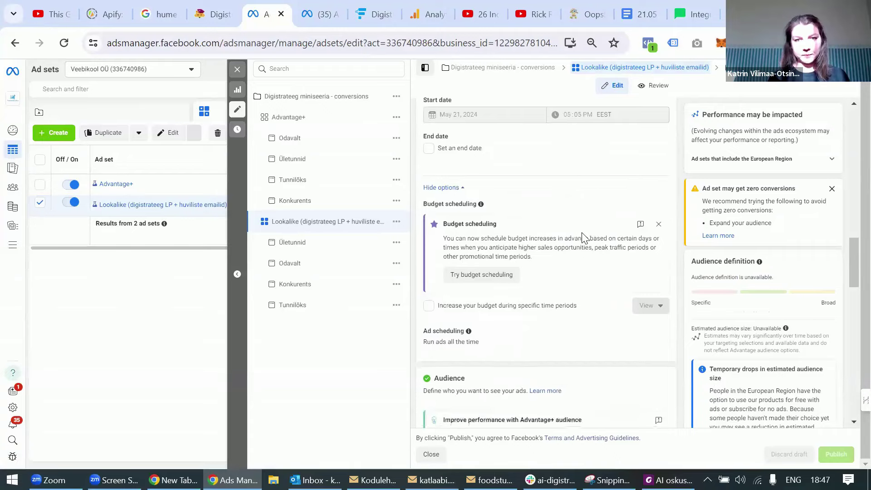
pyautogui.scroll(-10, 585, 238)
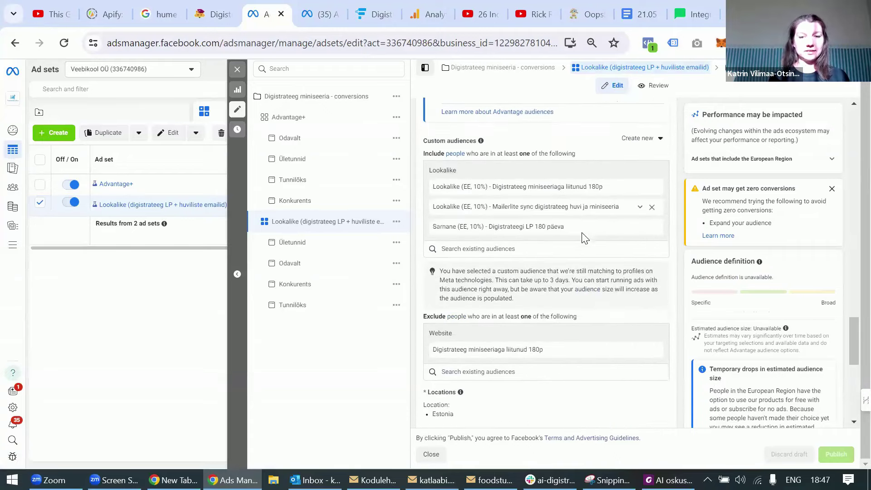
pyautogui.scroll(-1, 584, 238)
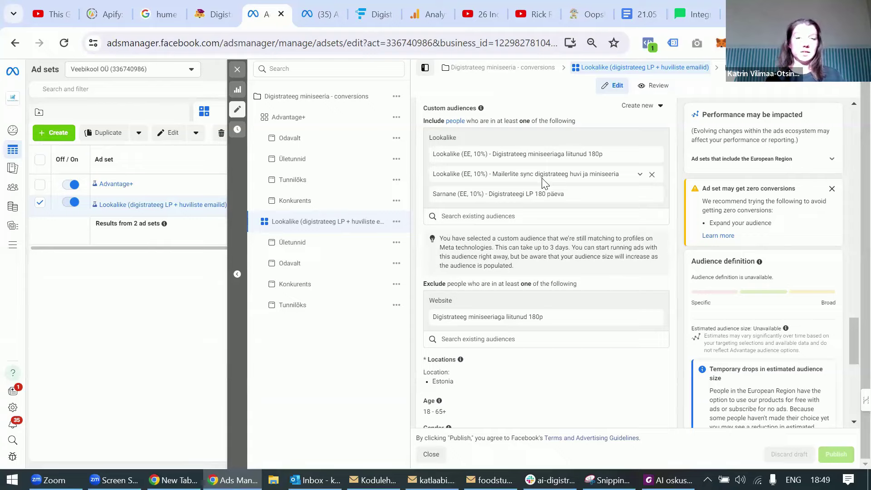
pyautogui.scroll(-1, 501, 253)
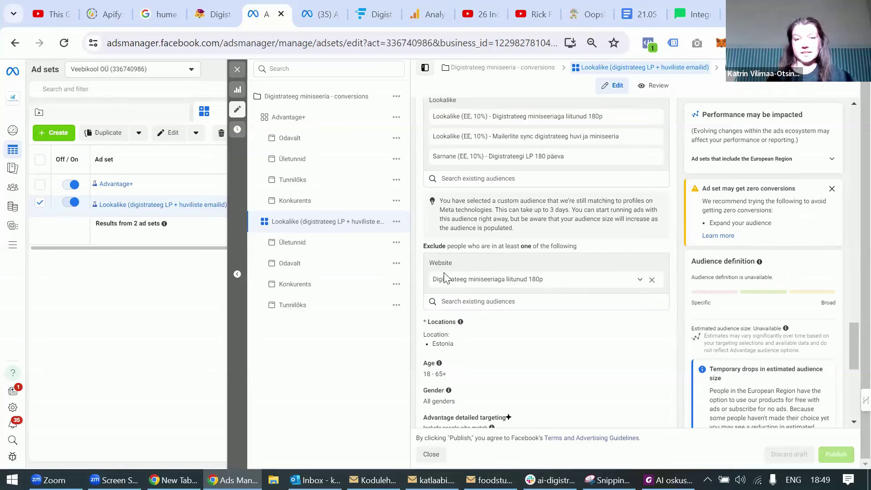
pyautogui.scroll(1, 479, 217)
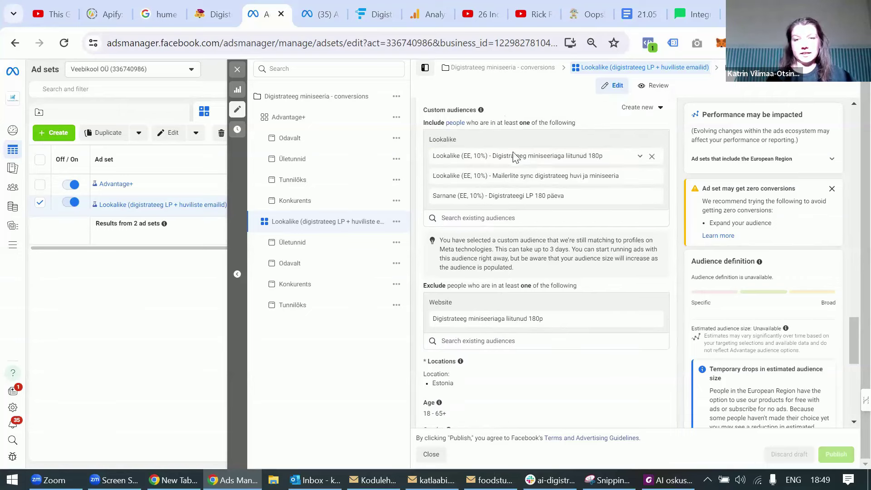
# - Exclude the customer list audience "Mailerlite sync digistrateeg huvi ja miniseeria" from the Lookalike ad set and publish the change
pyautogui.click(498, 344)
pyautogui.scroll(-2, 498, 340)
pyautogui.scroll(-1, 496, 338)
pyautogui.scroll(1, 497, 338)
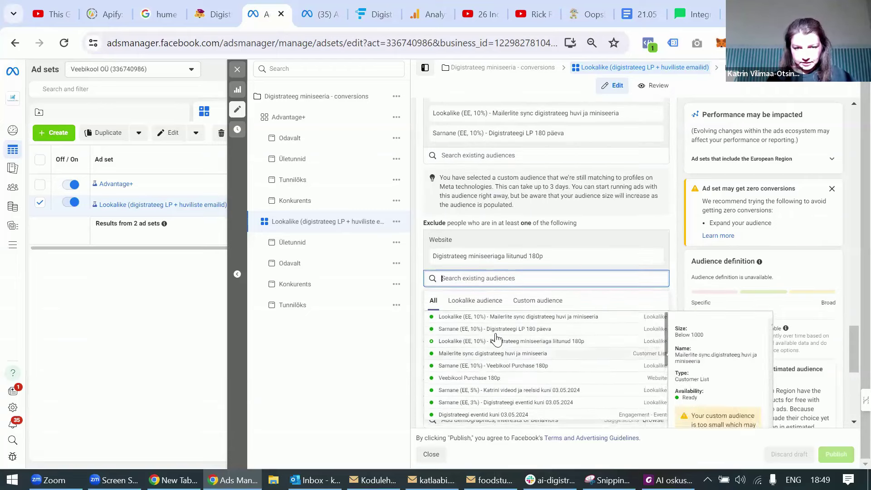
pyautogui.write('mai')
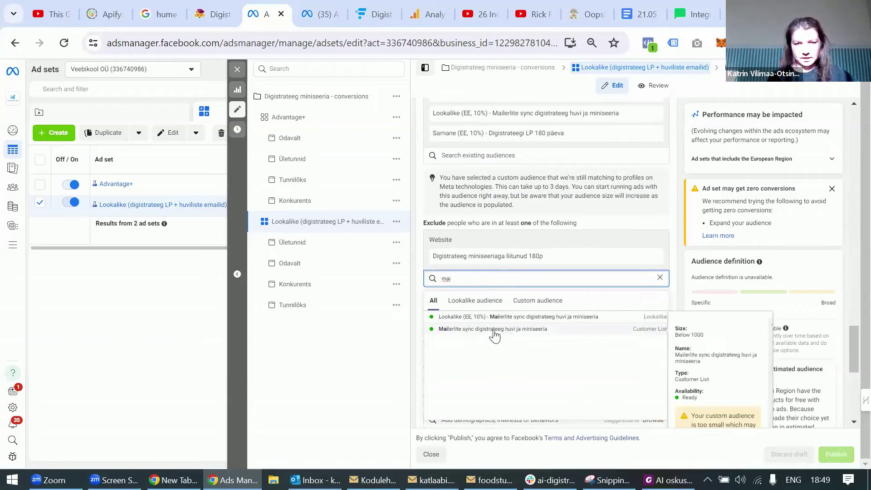
pyautogui.click(493, 330)
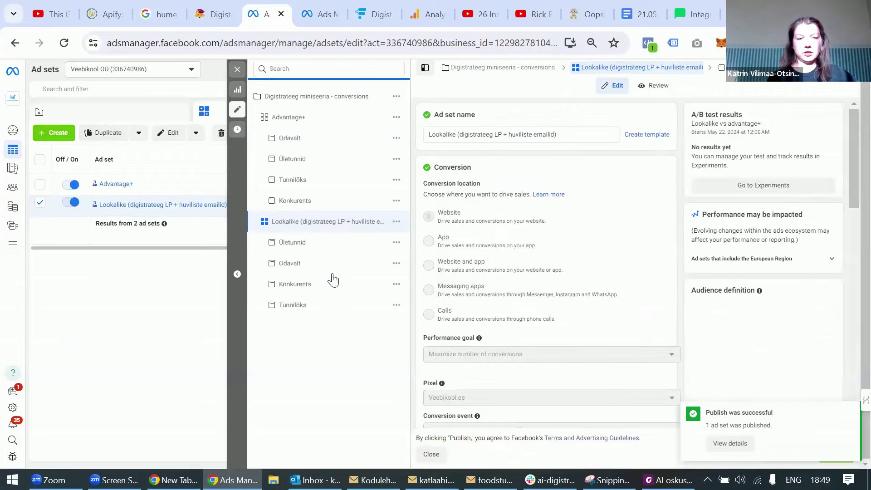
# - Open the Ületunnid ad in the Lookalike ad set and inspect the campaign source in its URL parameter builder
pyautogui.click(287, 247)
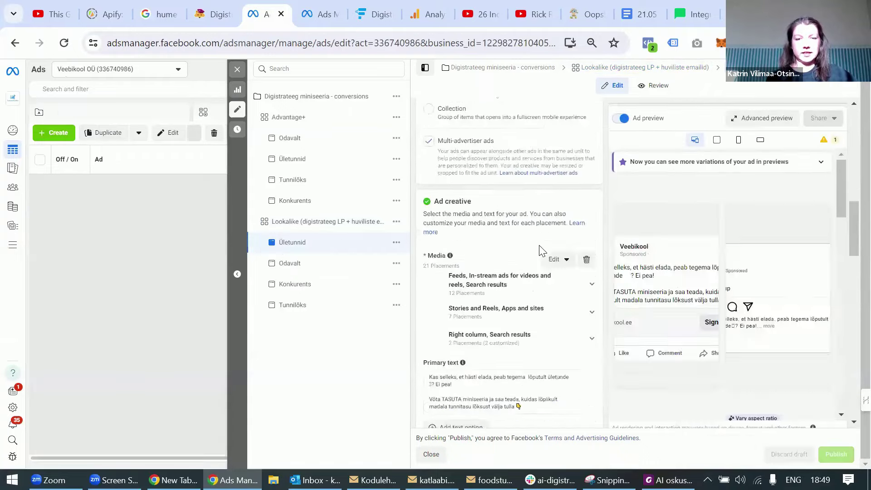
pyautogui.scroll(-15, 540, 250)
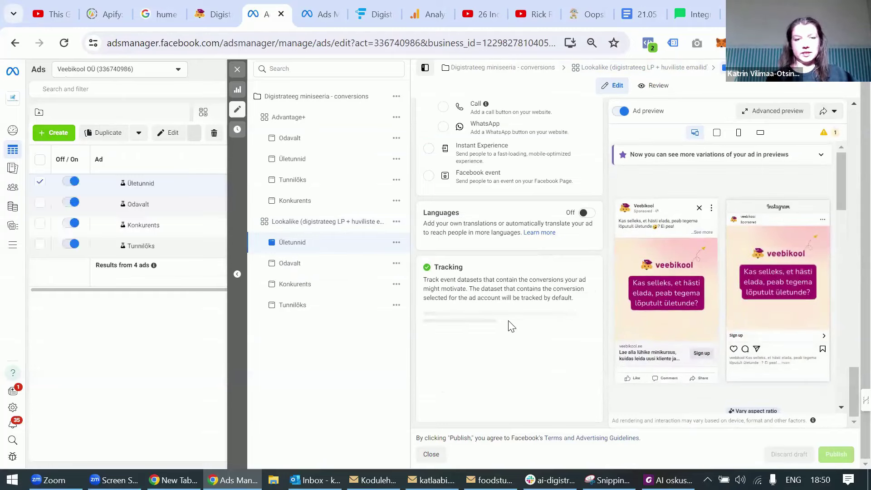
pyautogui.scroll(-2, 518, 324)
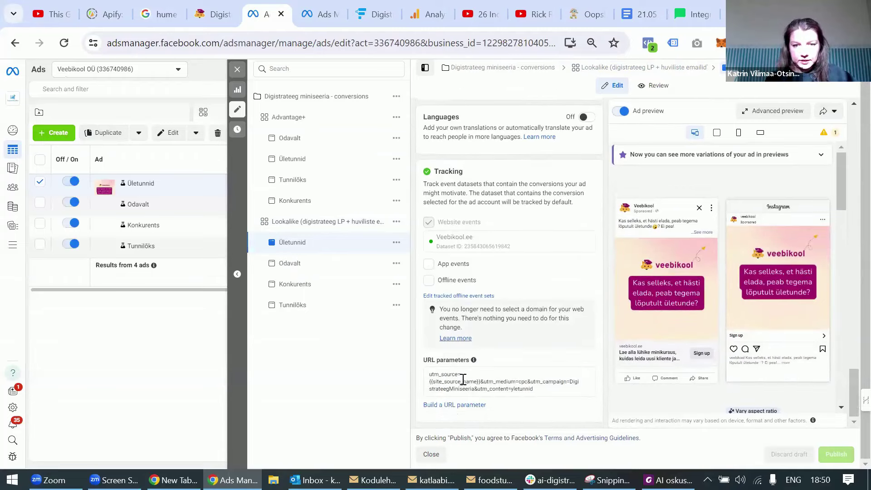
pyautogui.click(456, 404)
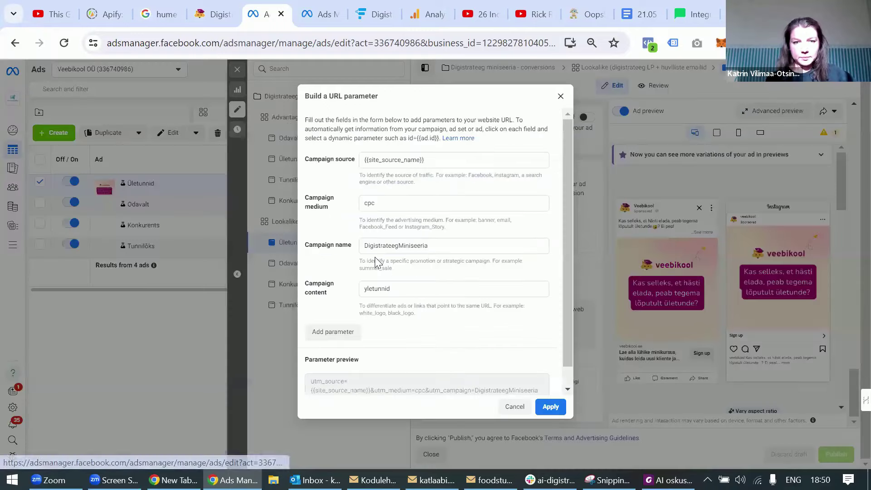
pyautogui.click(432, 162)
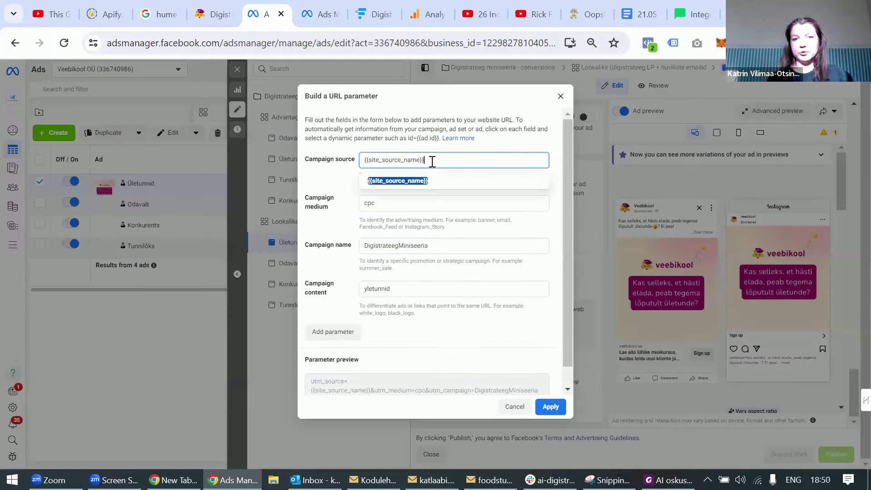
pyautogui.click(492, 146)
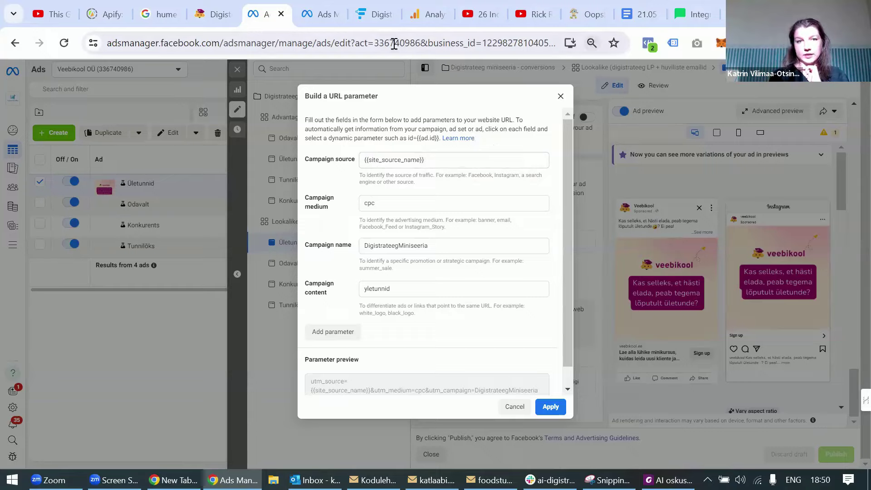
# - Switch to the Digistrateegi miniseeria funnel in Funnelytics and view the Instagram Ad step's tracking settings
pyautogui.click(370, 15)
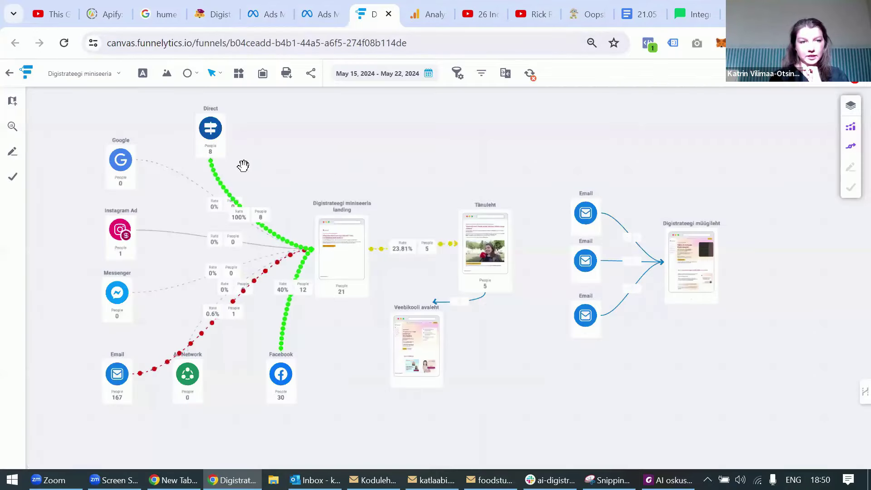
pyautogui.click(119, 229)
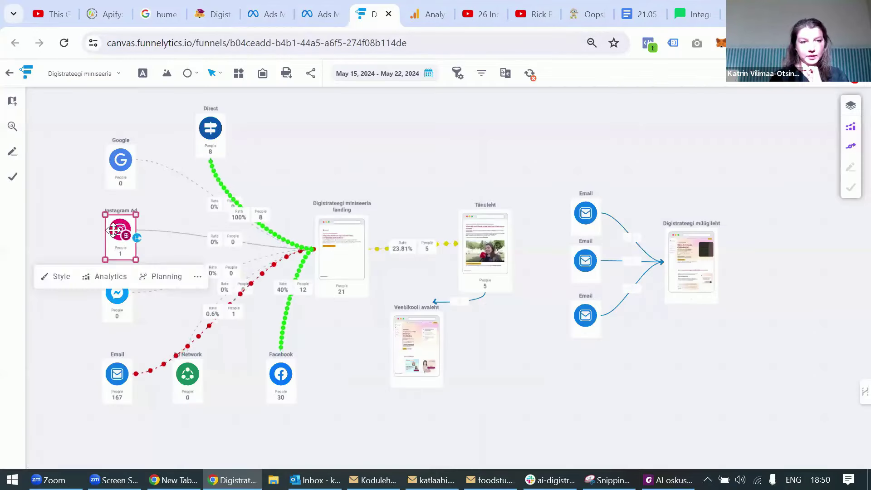
pyautogui.click(95, 277)
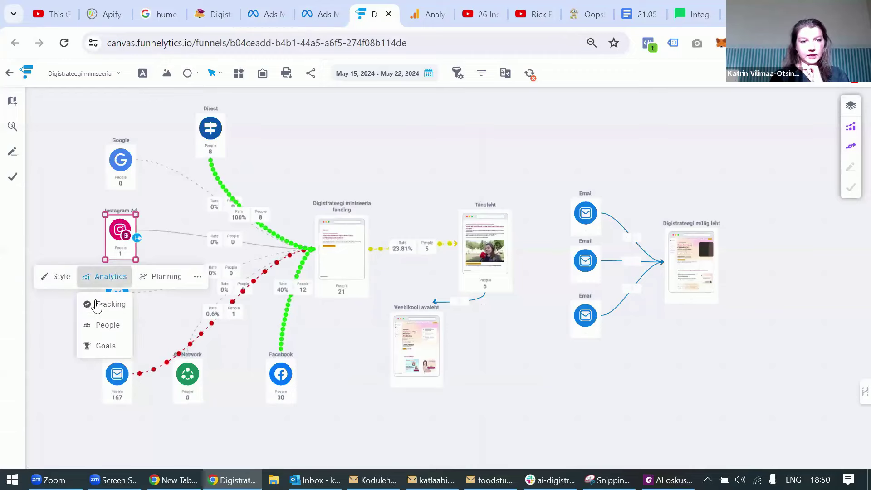
pyautogui.click(96, 308)
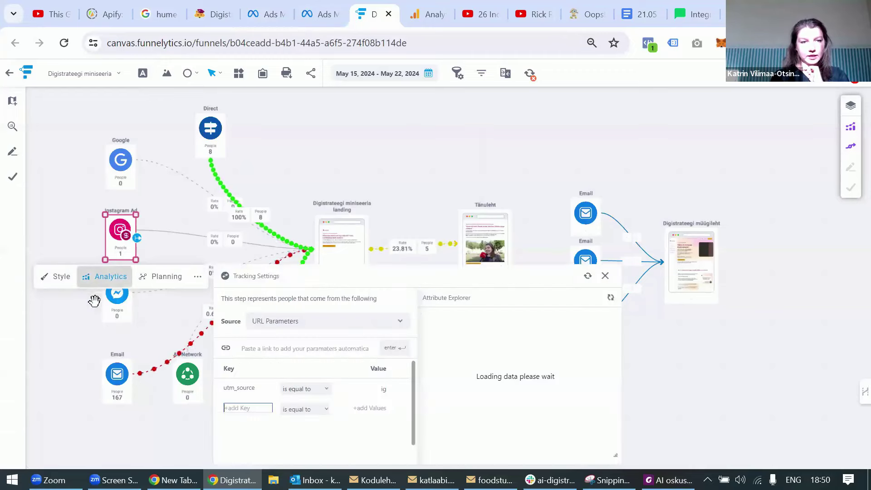
pyautogui.click(414, 252)
# - Reopen the Instagram Ad step's tracking settings and inspect the recorded utm_campaign values in the Attribute Explorer
pyautogui.scroll(-1, 119, 222)
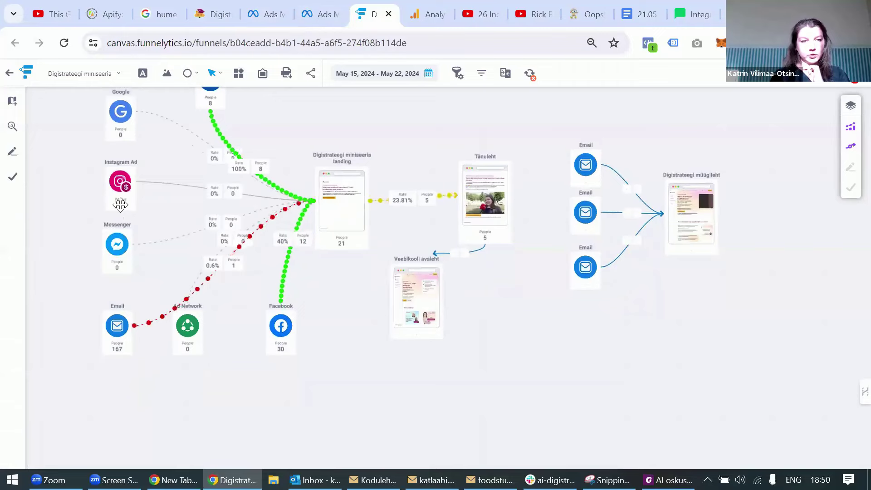
pyautogui.click(120, 184)
pyautogui.click(105, 229)
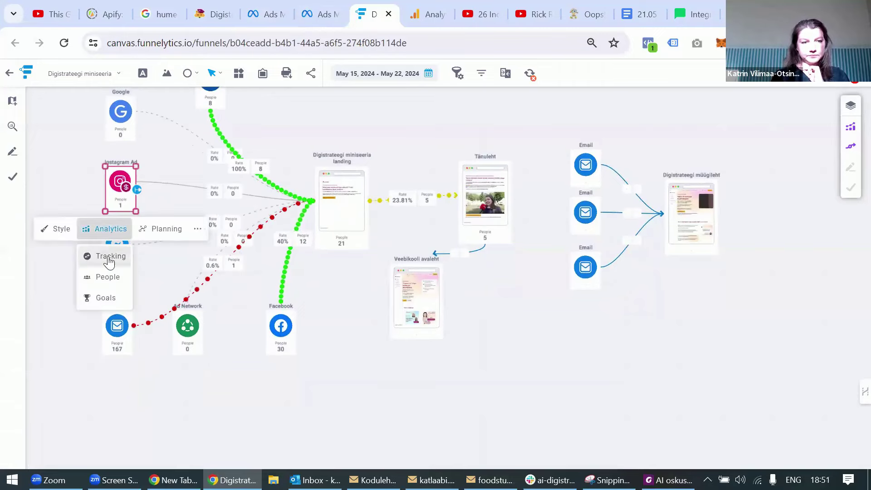
pyautogui.click(107, 255)
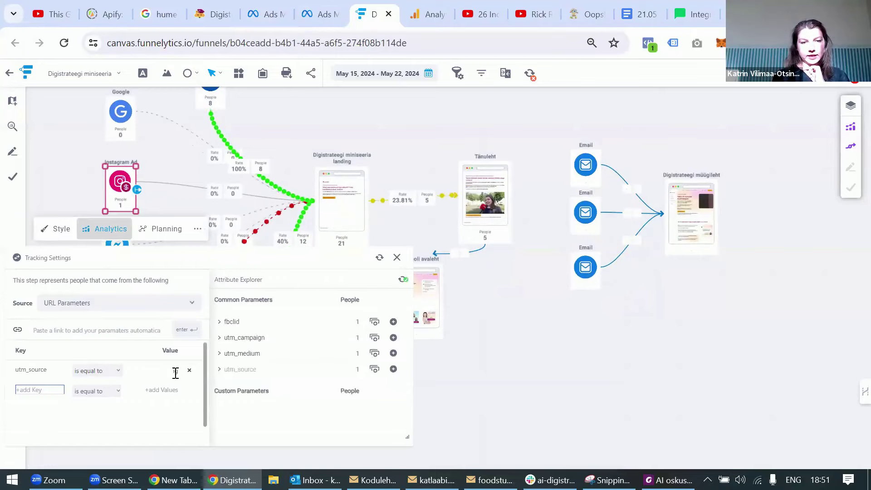
pyautogui.click(220, 337)
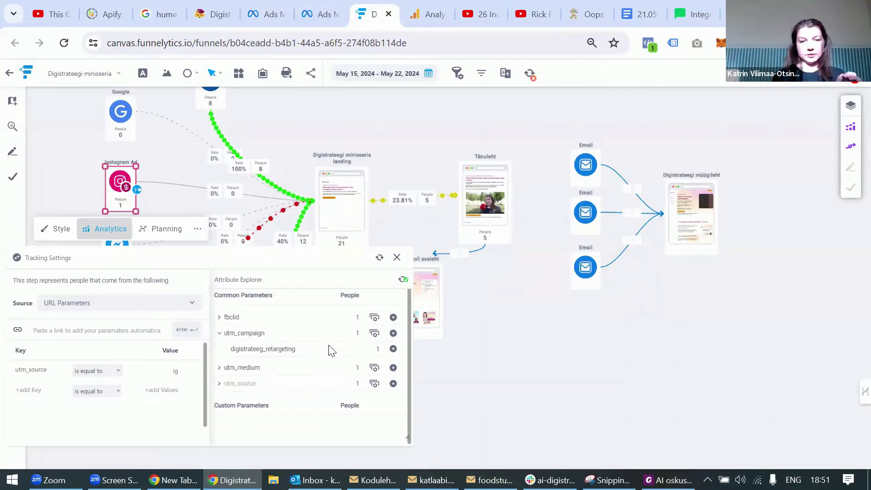
pyautogui.click(396, 258)
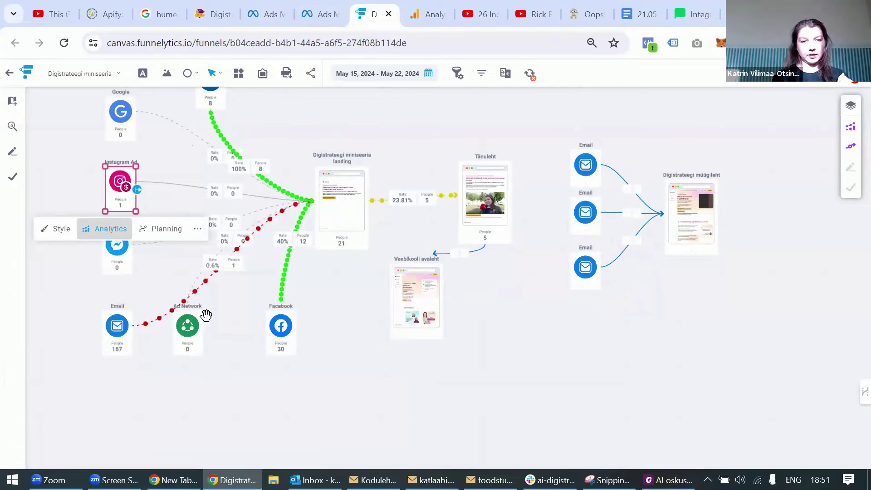
# - Inspect the Ad Network step's tracking settings for its URL parameters and recorded attributes, closing them when finished
pyautogui.click(188, 325)
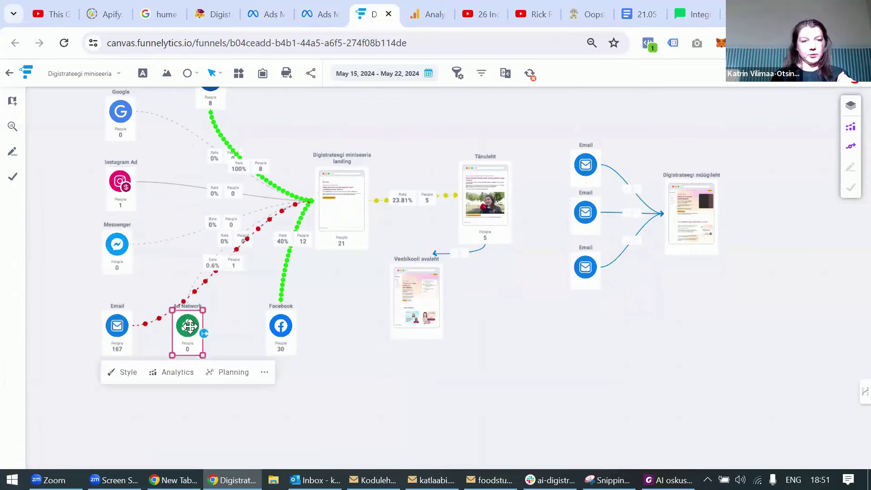
pyautogui.click(175, 376)
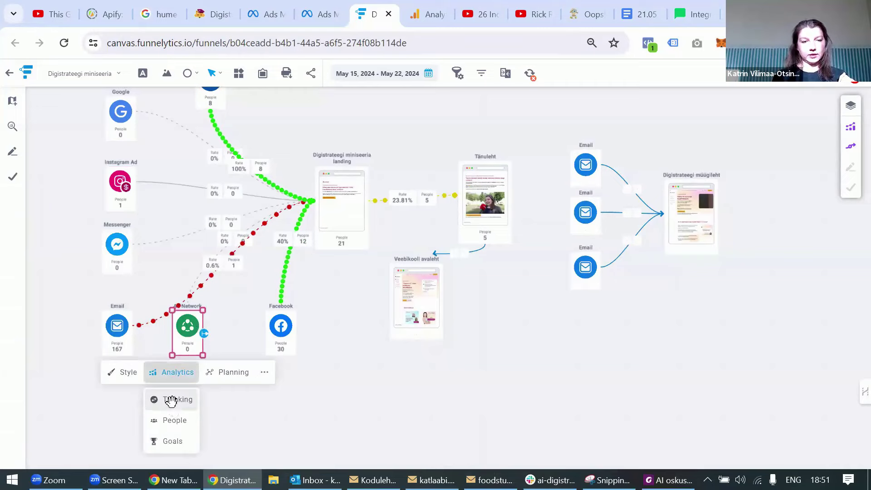
pyautogui.click(170, 400)
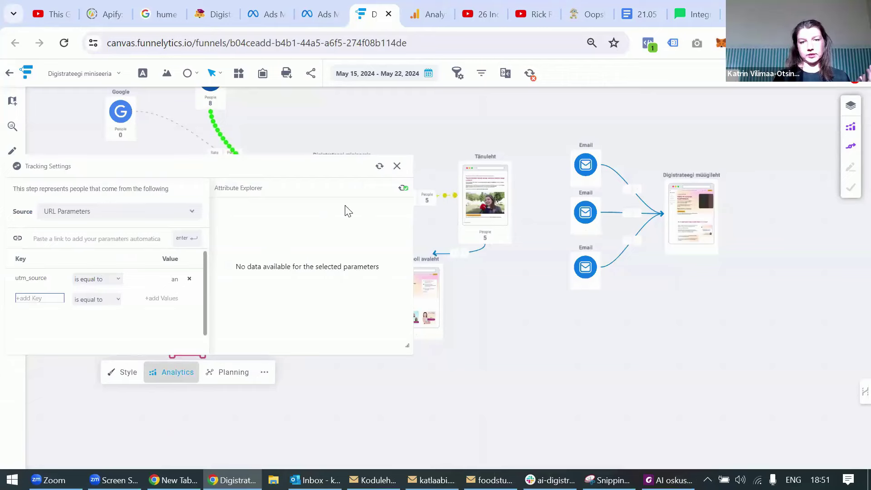
pyautogui.click(396, 166)
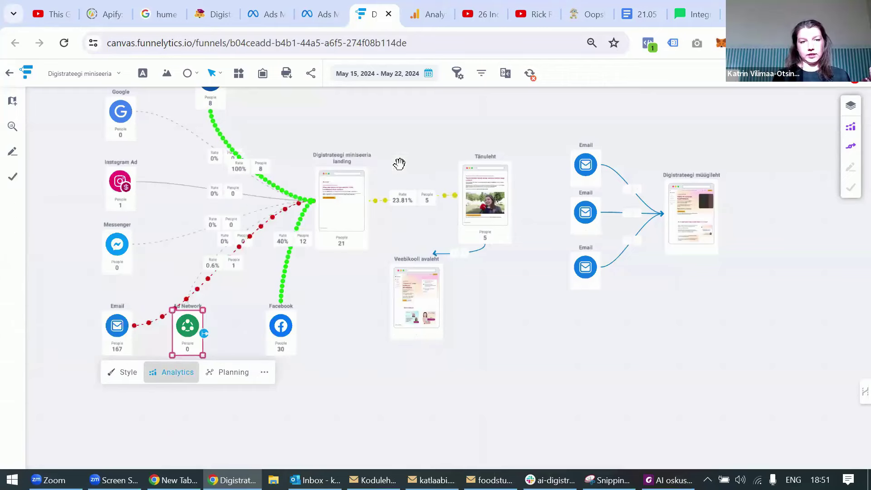
# - Inspect the Facebook step's tracking settings for its utm_source values and recorded URL parameters, and return to the funnel overview
pyautogui.click(280, 329)
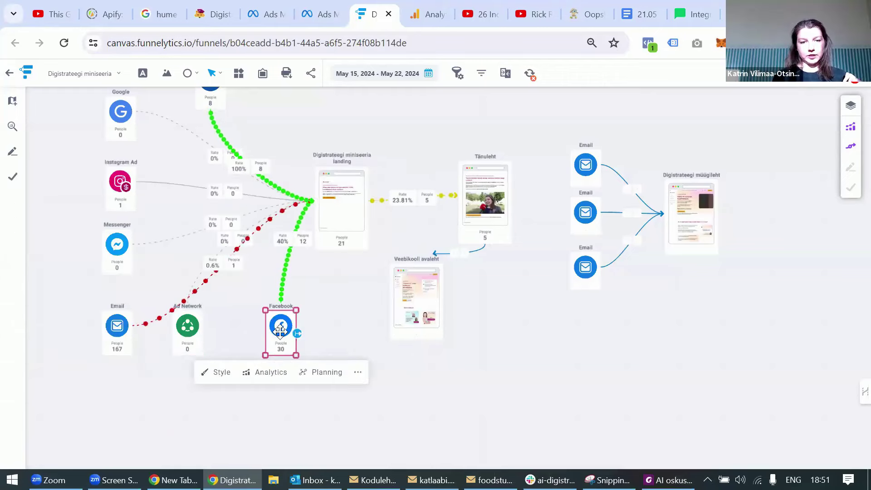
pyautogui.click(271, 374)
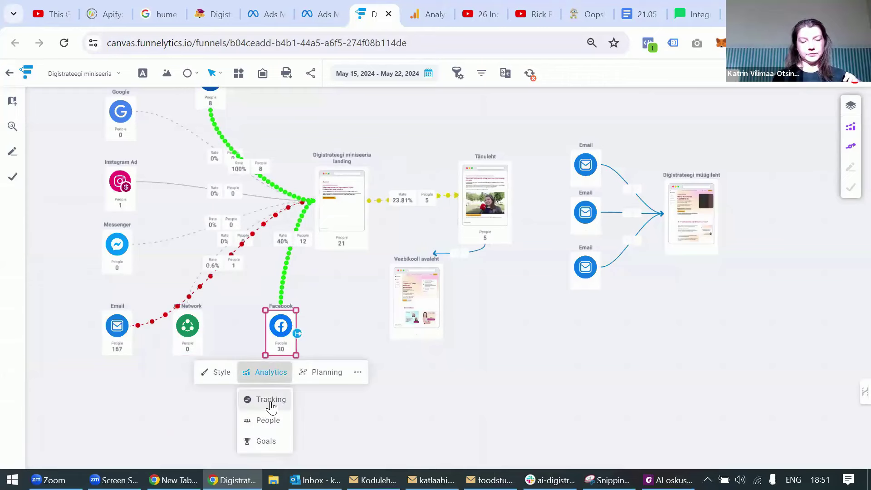
pyautogui.click(271, 400)
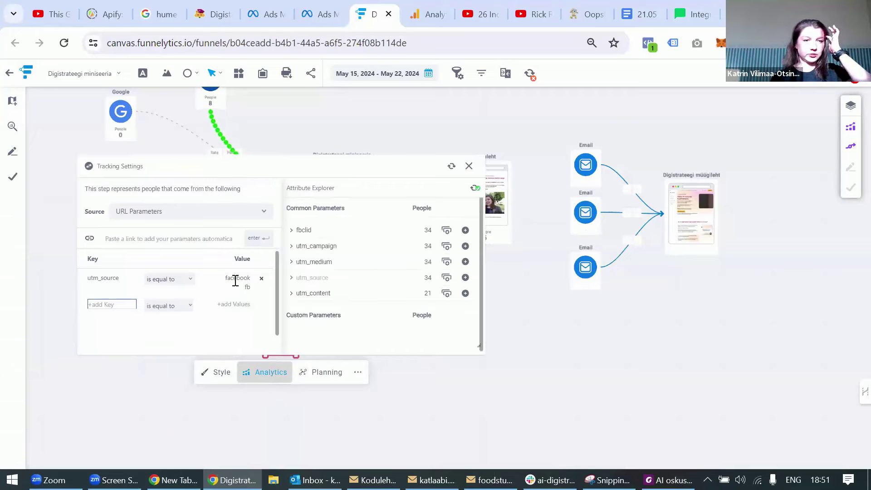
pyautogui.click(469, 166)
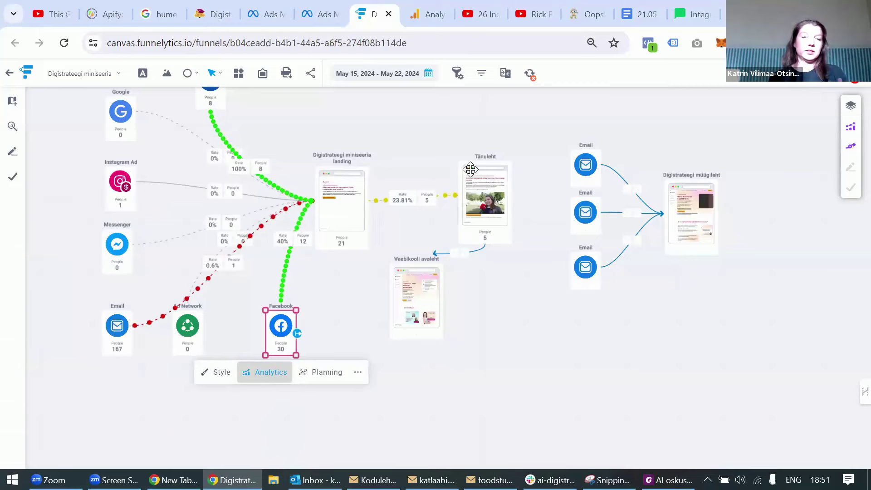
pyautogui.scroll(1, 367, 204)
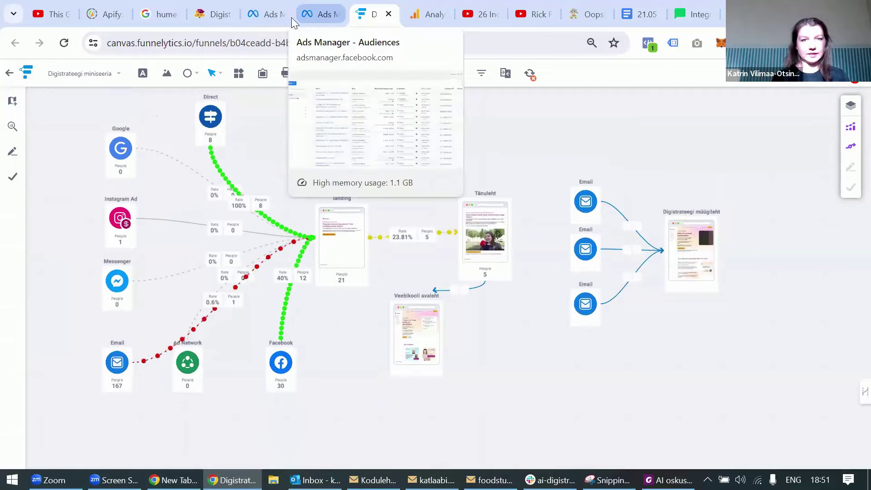
# - Switch to Ads Manager, leave the open ad's editor, and review the performance metrics at ad level and across all campaigns
pyautogui.click(271, 16)
pyautogui.click(560, 95)
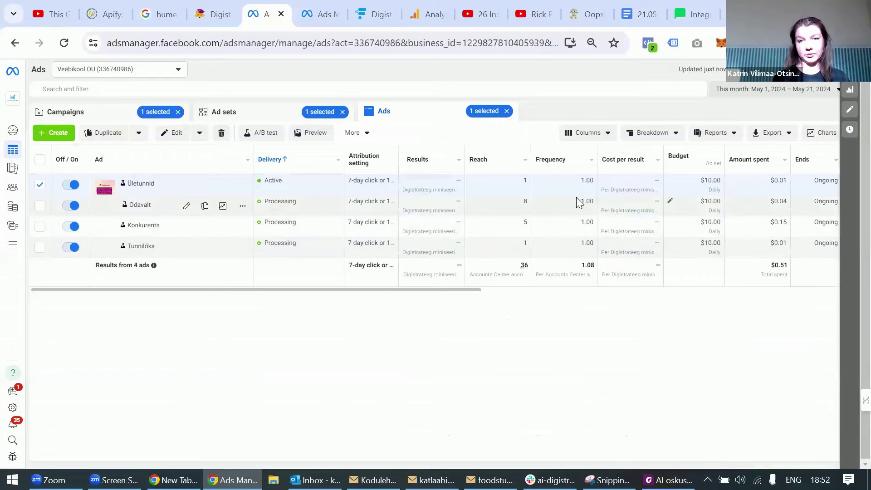
pyautogui.hscroll(2, 579, 203)
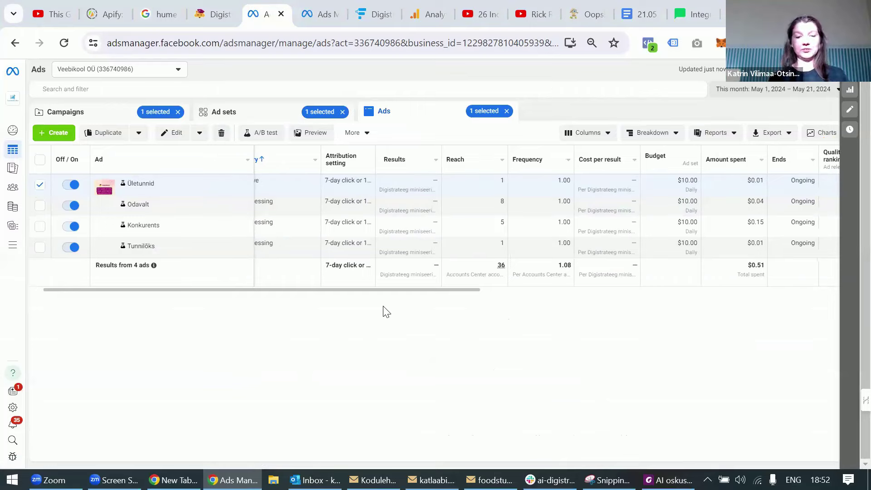
pyautogui.click(106, 113)
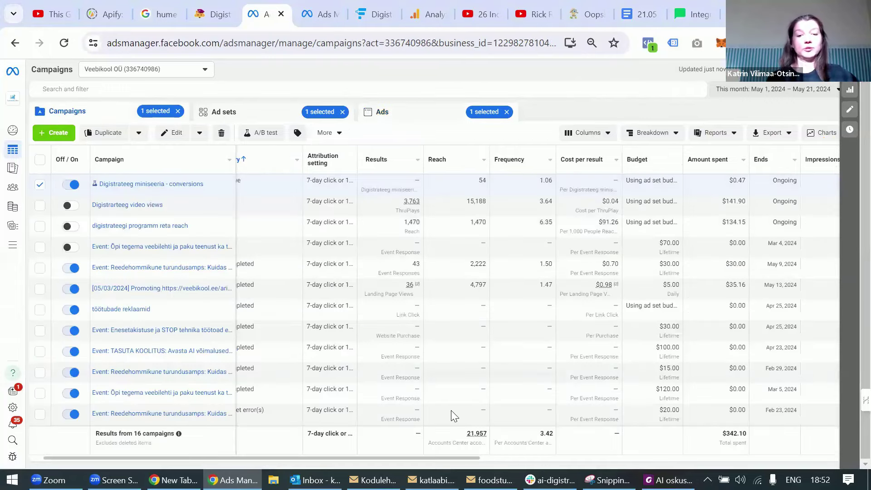
pyautogui.moveTo(451, 410)
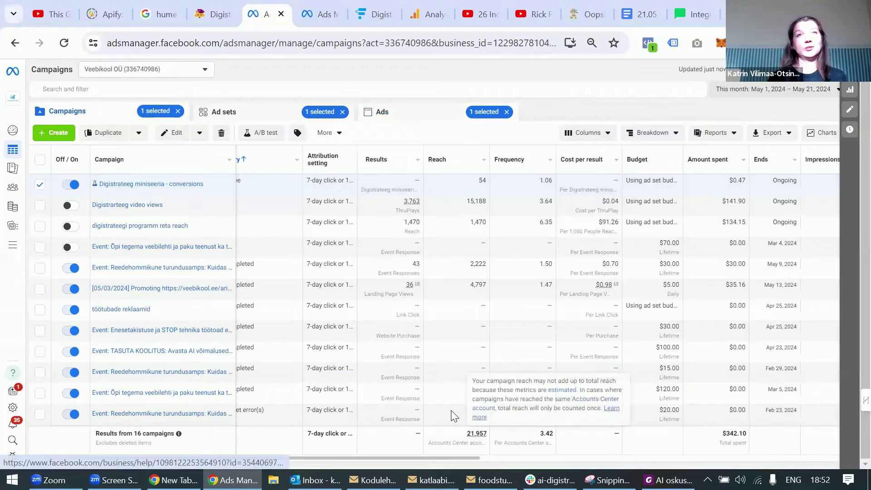